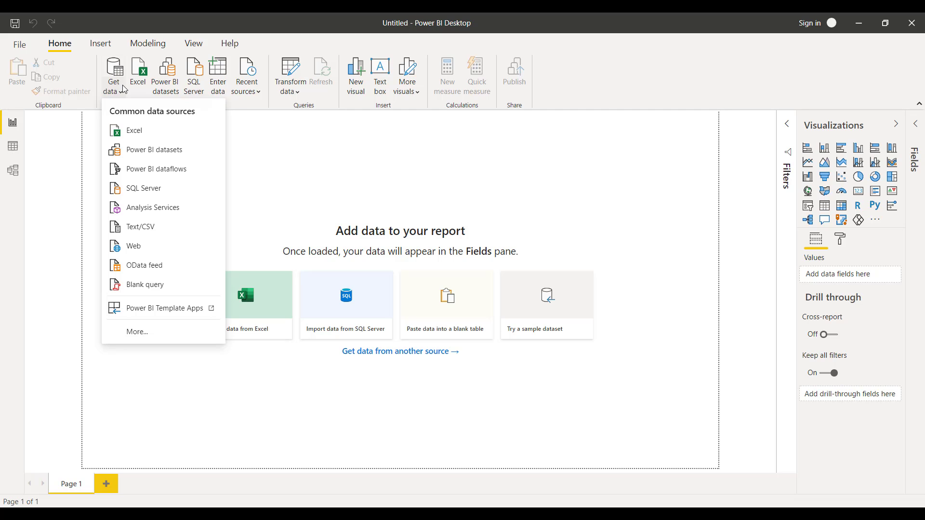
Step: Start a new data connection using the SharePoint folder connector
{"action": "left_click", "coordinate": [128, 332]}
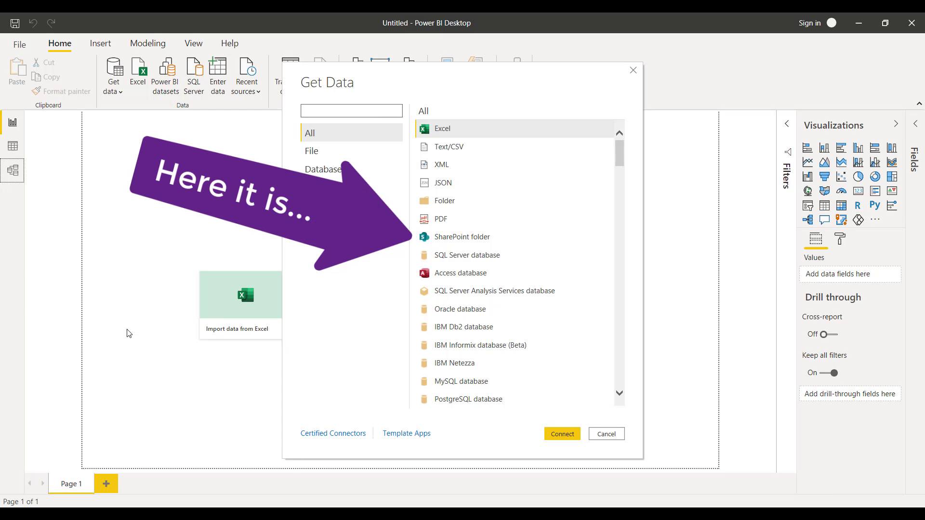
{"action": "left_click", "coordinate": [514, 233]}
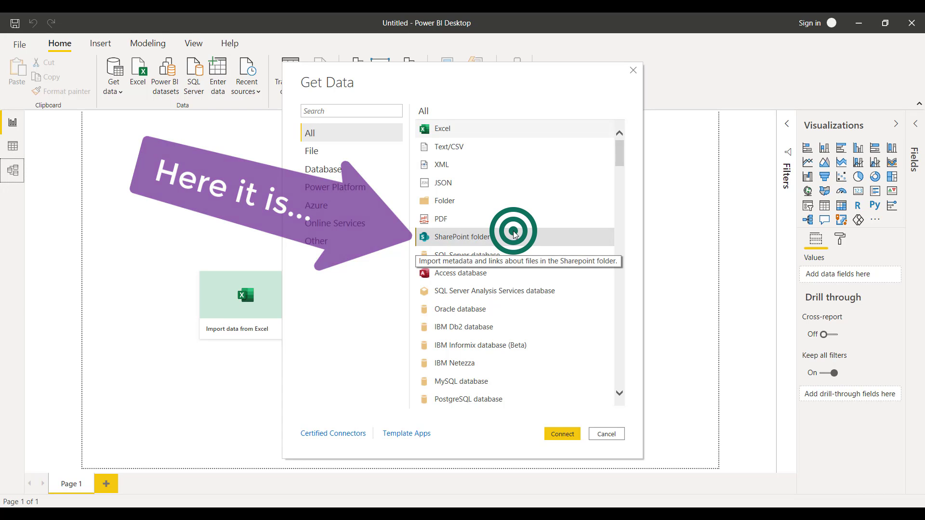
{"action": "left_click", "coordinate": [559, 436]}
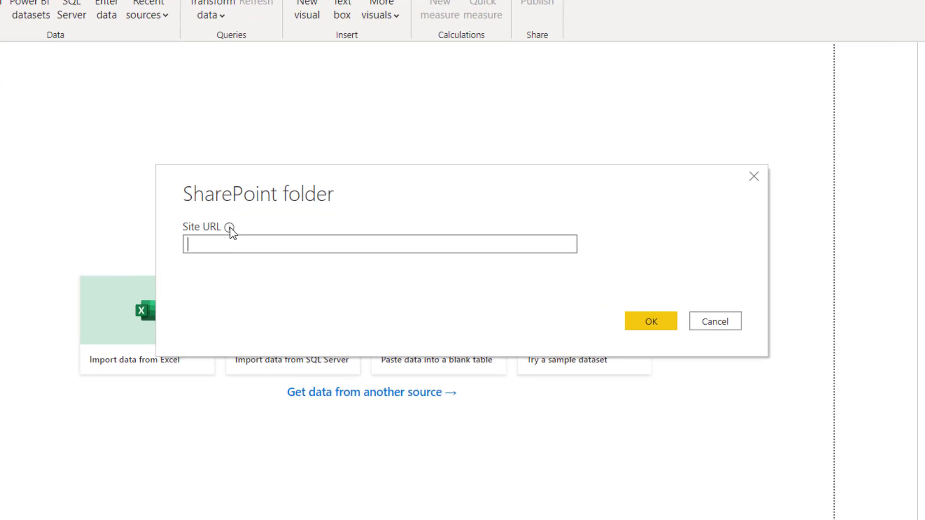
{"action": "mouse_move", "coordinate": [303, 237]}
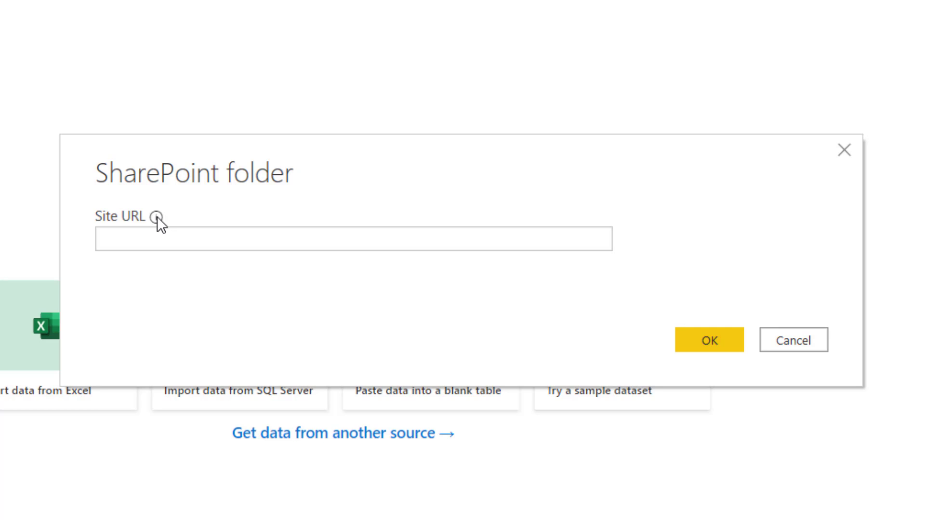
{"action": "left_click", "coordinate": [151, 247]}
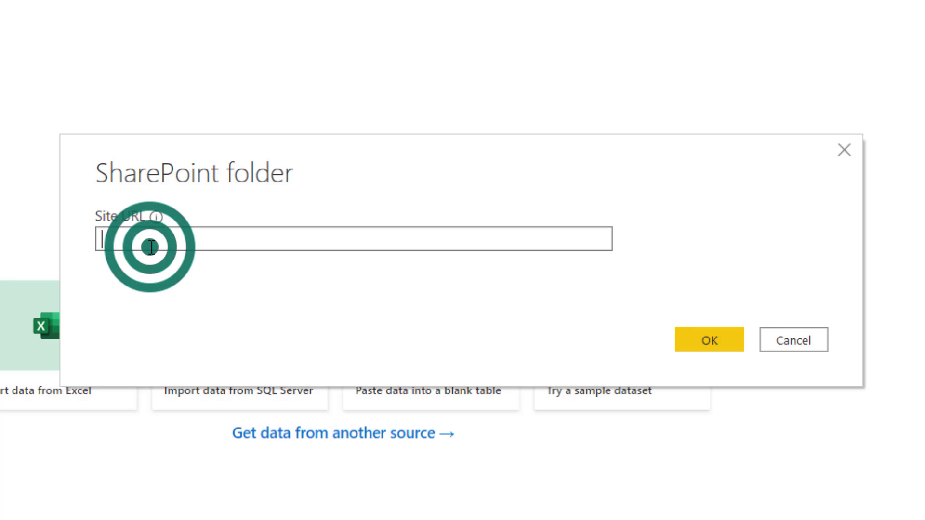
{"action": "type", "text": "https"}
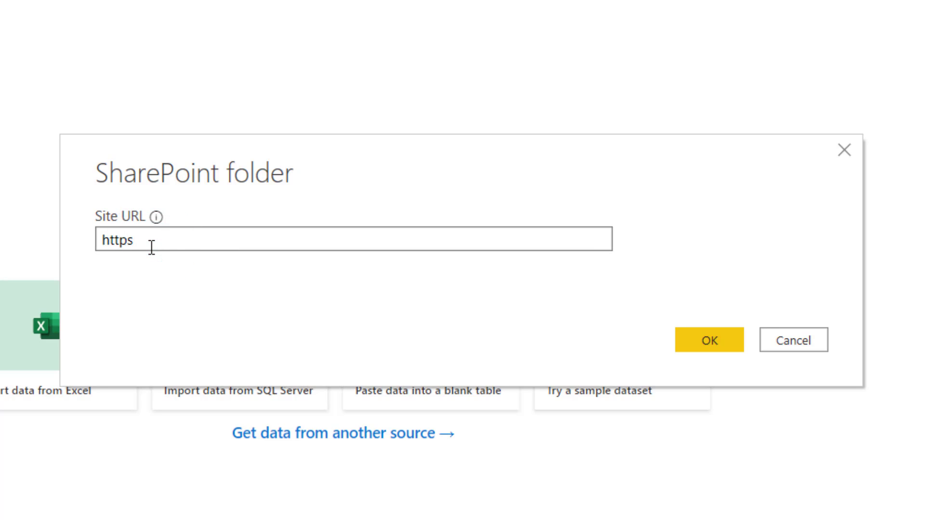
{"action": "type", "text": "://"}
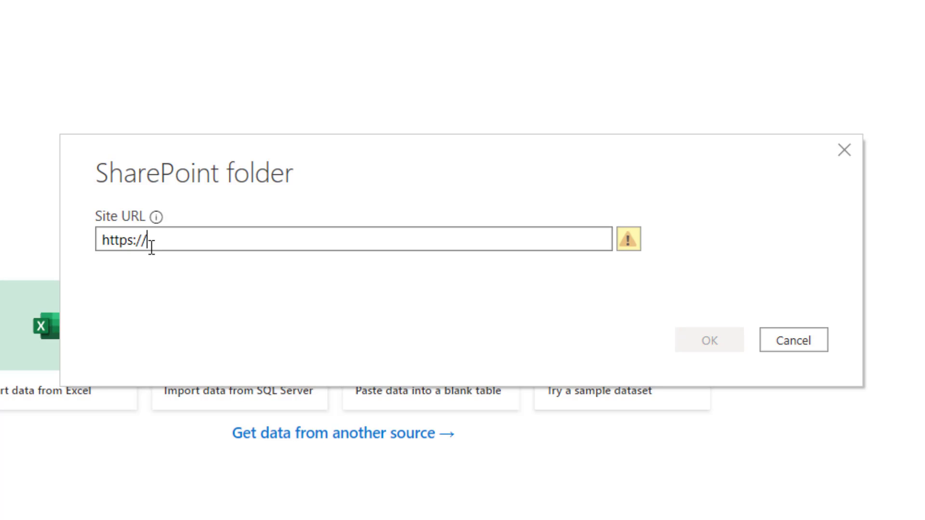
{"action": "type", "text": "c"}
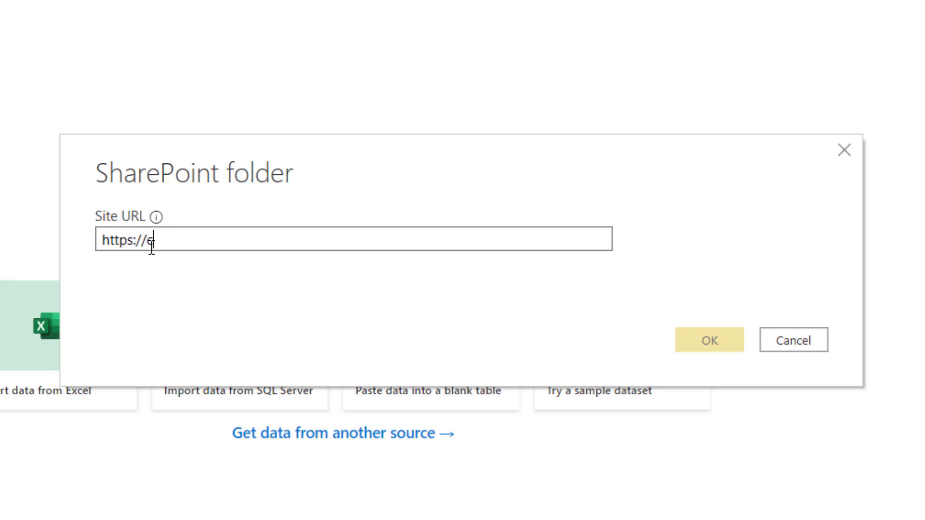
{"action": "type", "text": "ompanyname"}
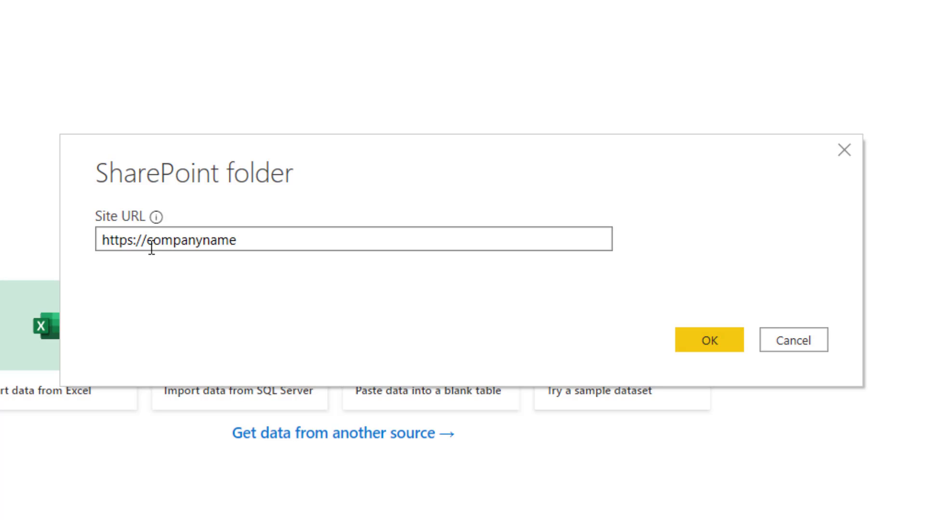
{"action": "type", "text": ".sharepoint.com"}
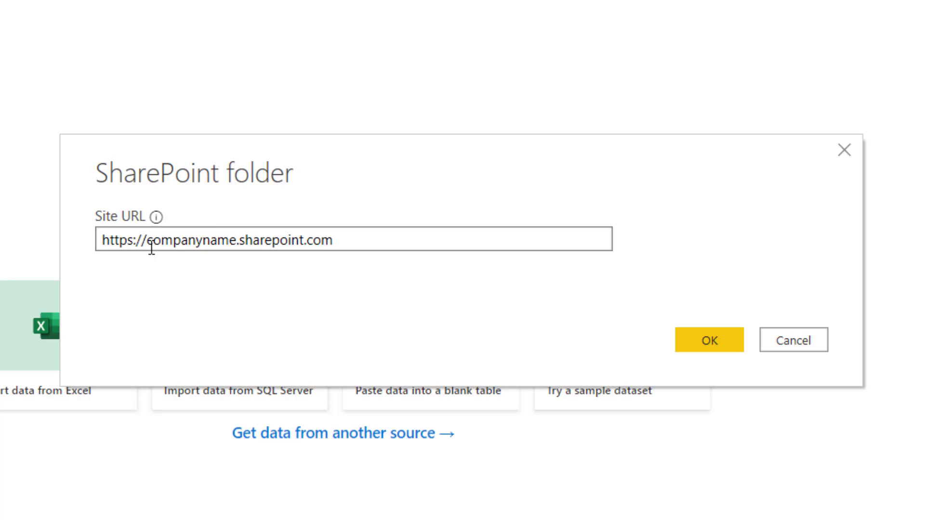
{"action": "type", "text": "/sites/site-"}
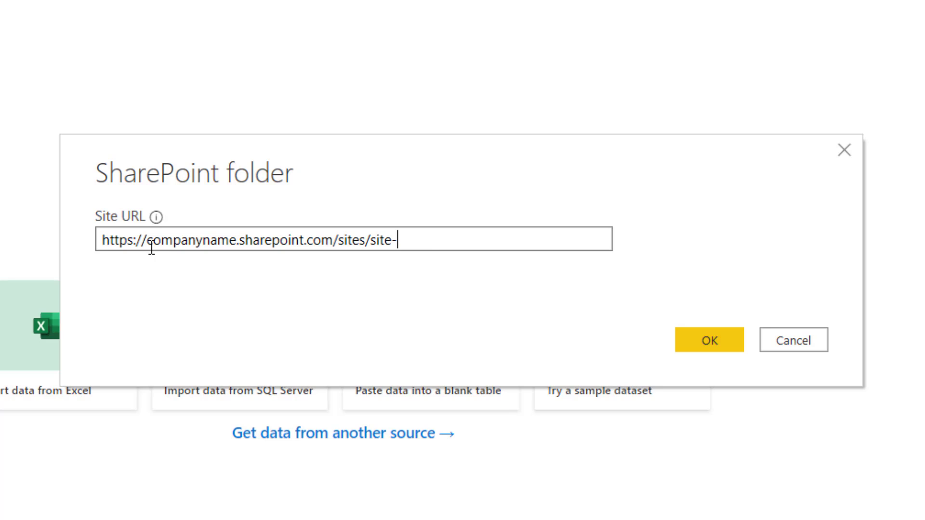
{"action": "type", "text": "name/"}
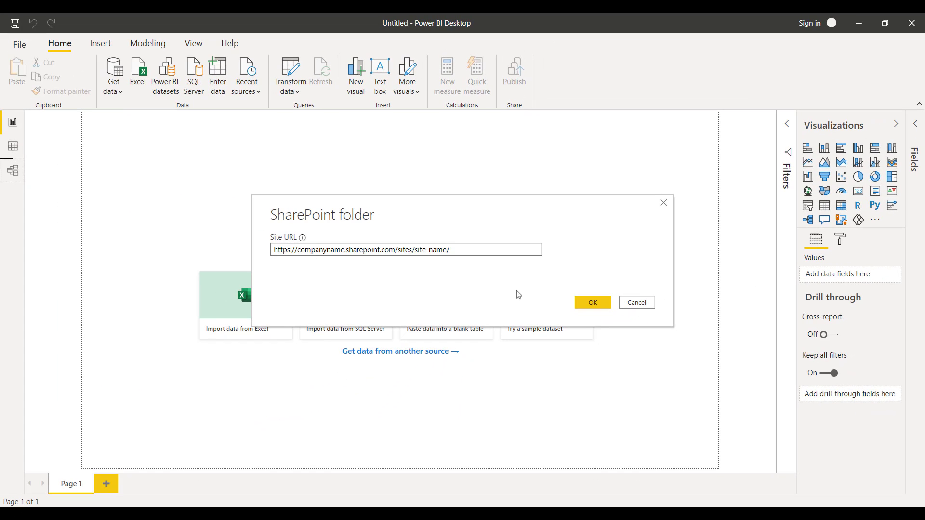
{"action": "left_click", "coordinate": [593, 302]}
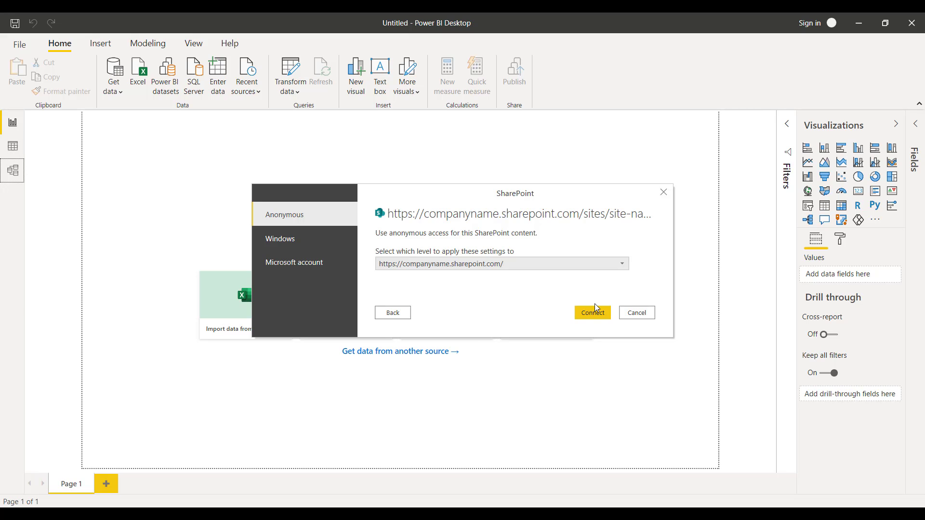
{"action": "left_click", "coordinate": [302, 265]}
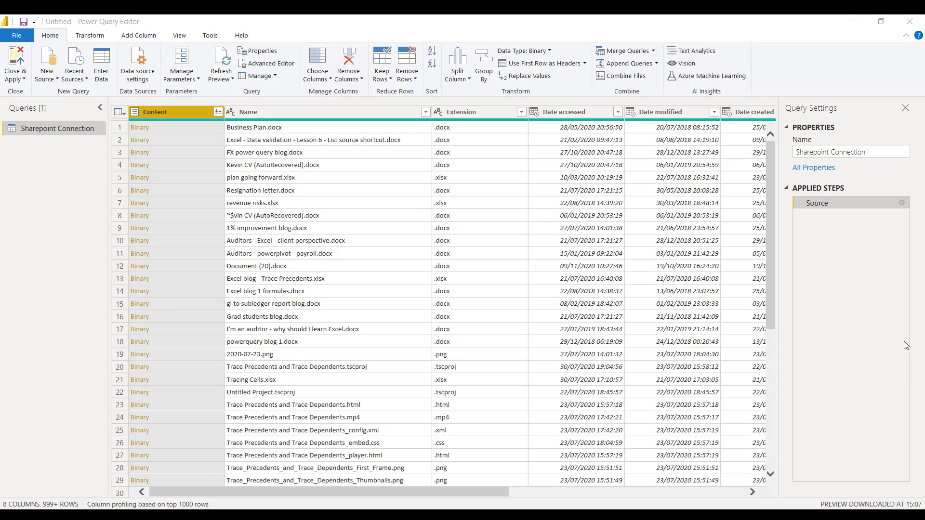
Step: Filter the Folder Path column to keep rows that contain "Datasets"
{"action": "left_click", "coordinate": [389, 490]}
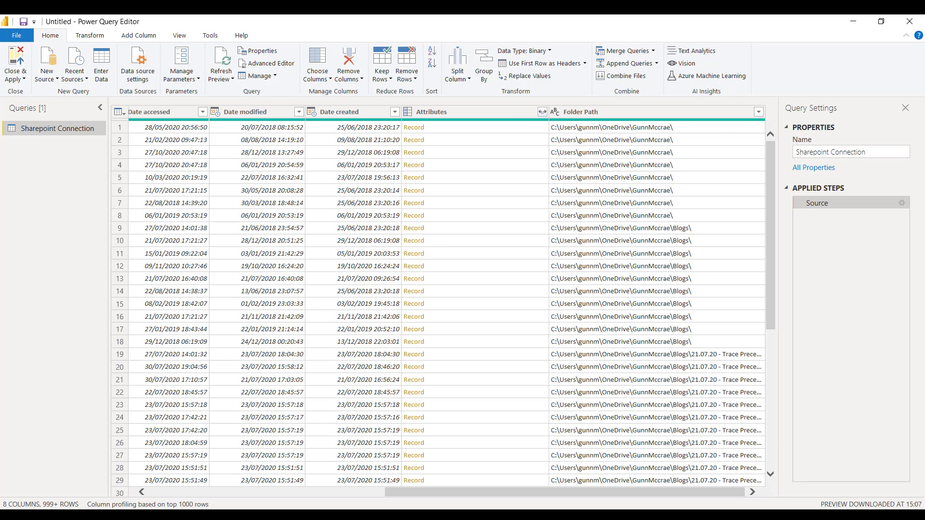
{"action": "left_click", "coordinate": [758, 112]}
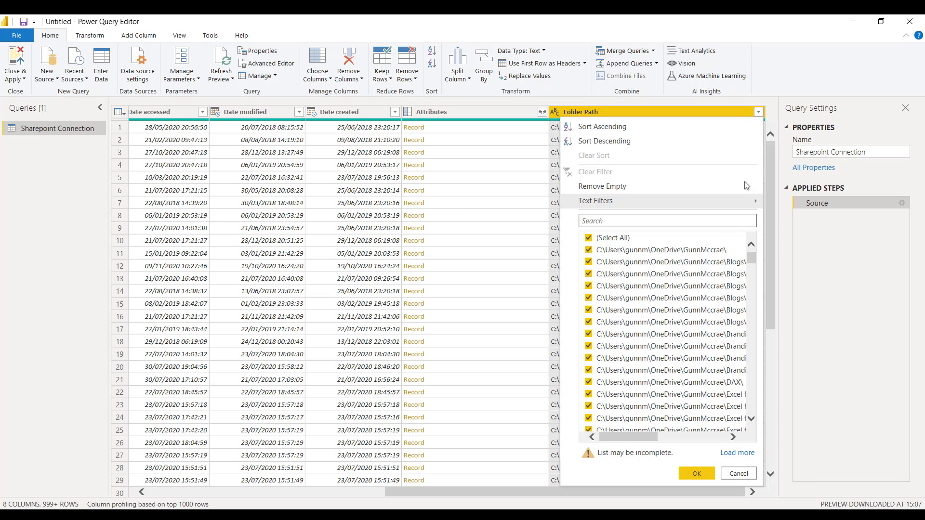
{"action": "left_click", "coordinate": [701, 436]}
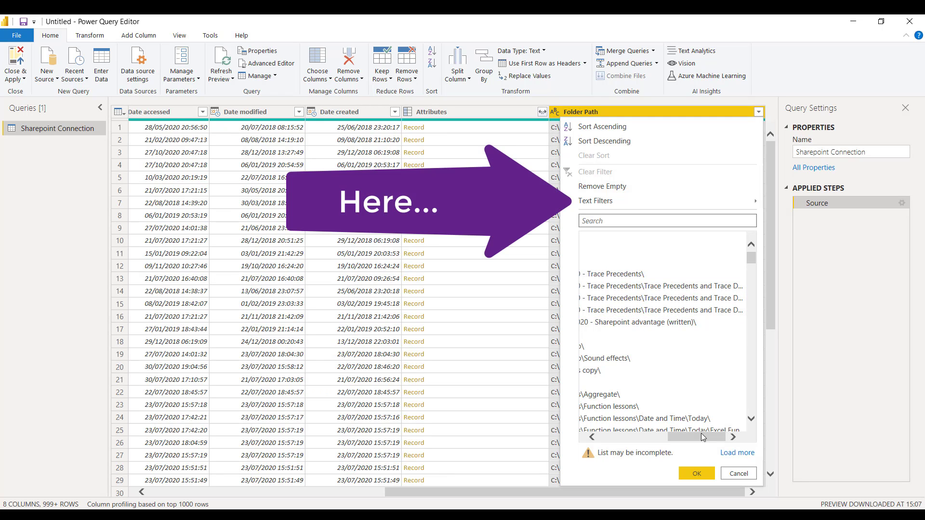
{"action": "left_click", "coordinate": [709, 198]}
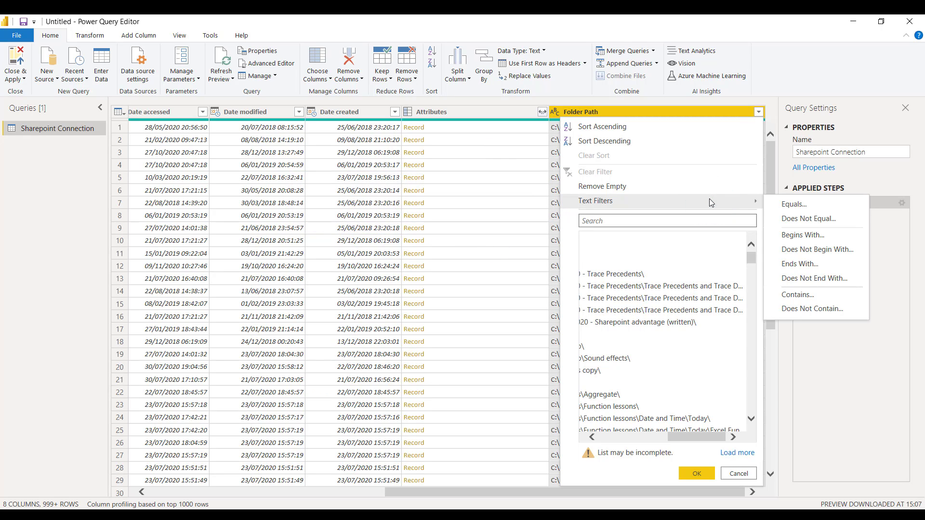
{"action": "left_click", "coordinate": [793, 295]}
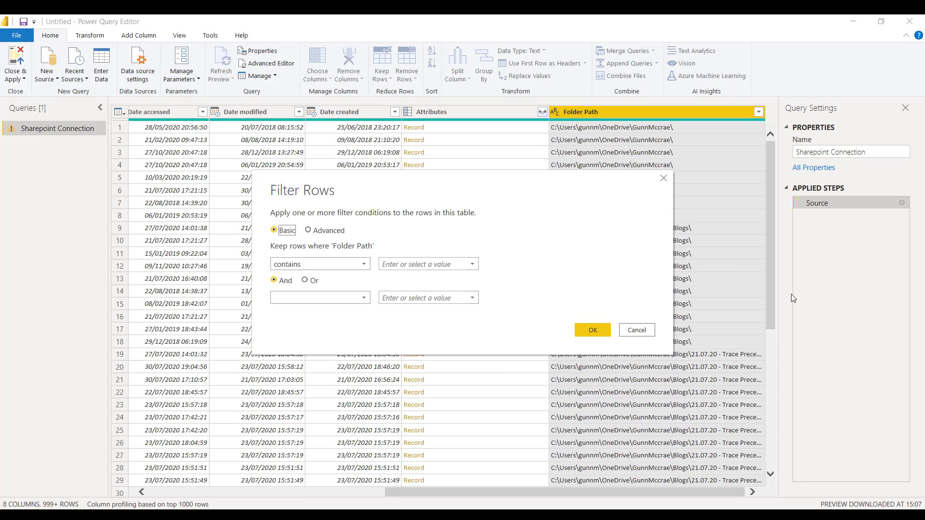
{"action": "left_click", "coordinate": [457, 263]}
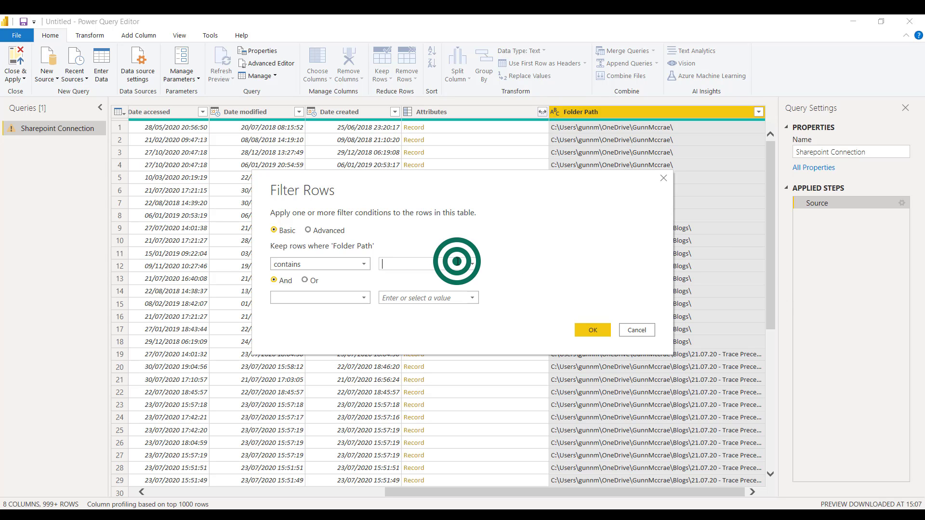
{"action": "type", "text": "Datasets"}
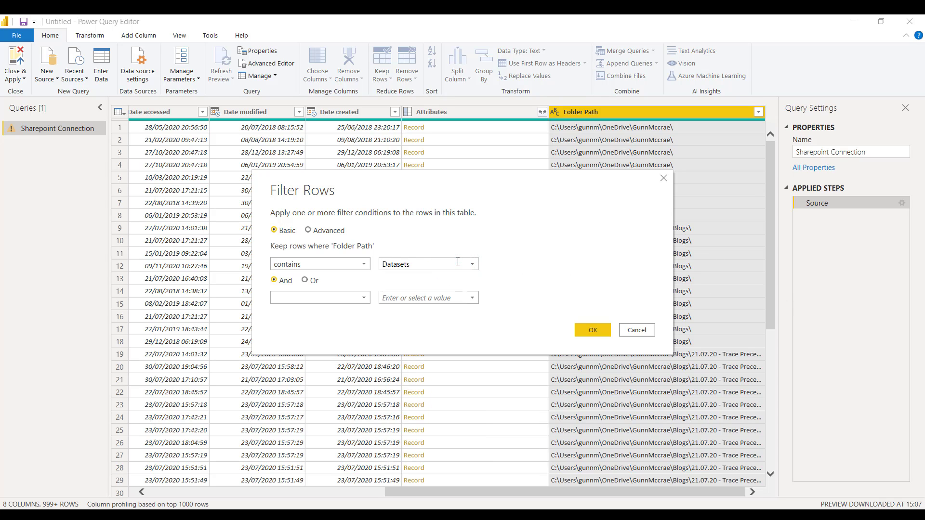
{"action": "left_click", "coordinate": [593, 330]}
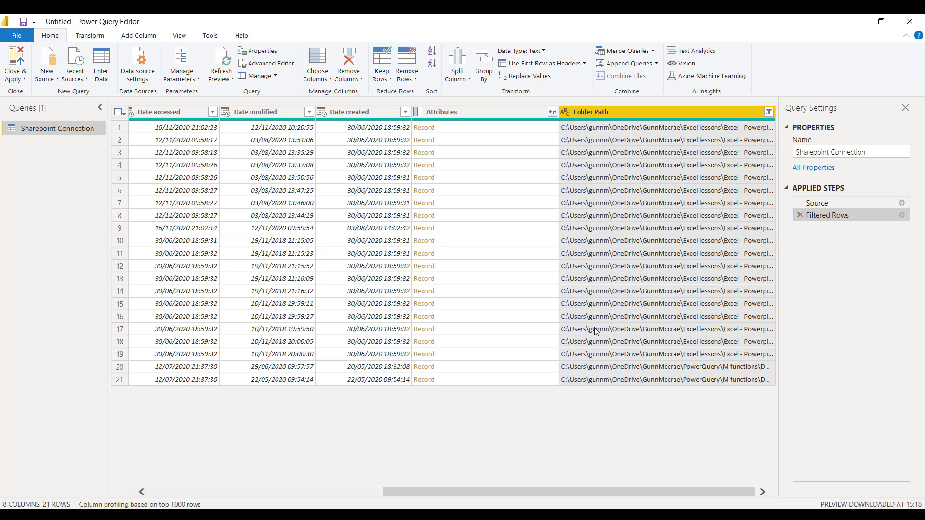
Step: Filter the Folder Path column further to keep only the first folder in its value list
{"action": "left_click", "coordinate": [770, 112]}
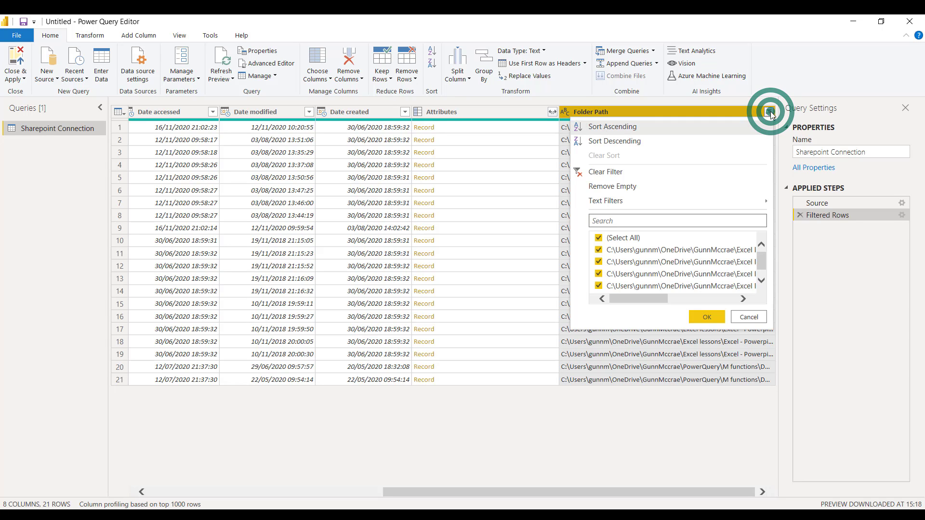
{"action": "left_click", "coordinate": [627, 239]}
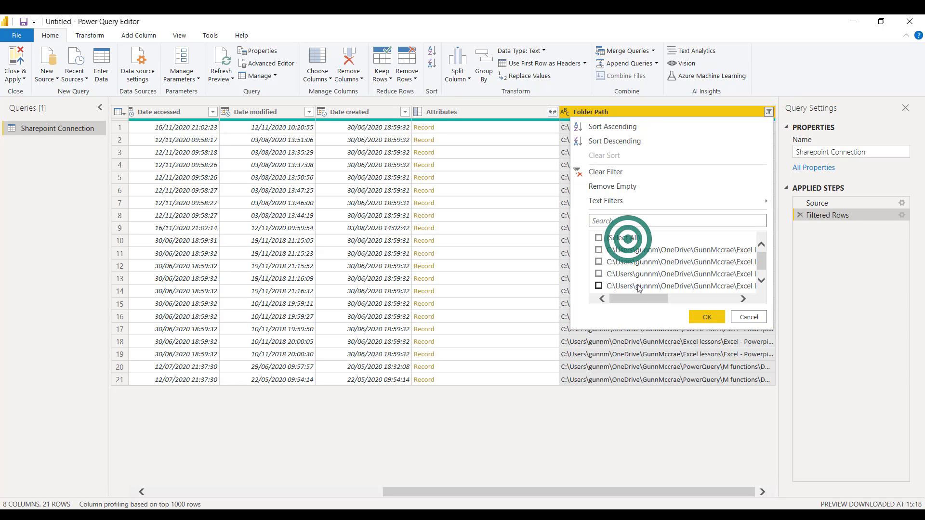
{"action": "mouse_move", "coordinate": [637, 299]}
{"action": "left_mouse_down"}
{"action": "mouse_move", "coordinate": [715, 299]}
{"action": "mouse_move", "coordinate": [640, 299]}
{"action": "left_mouse_up"}
{"action": "left_click", "coordinate": [598, 250]}
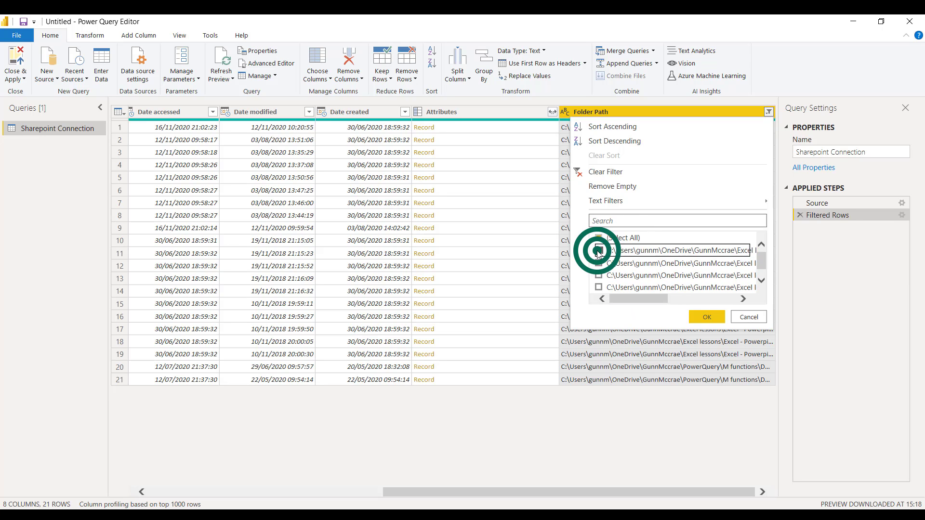
{"action": "left_click", "coordinate": [701, 317]}
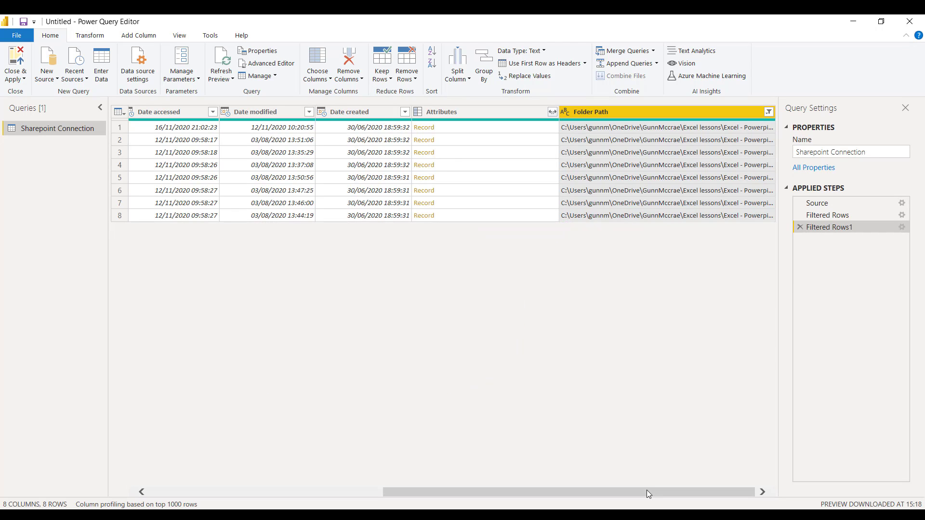
Step: Combine the files in the Content column, extracting the Sales Data sheet with the first file as the sample
{"action": "left_click_drag", "start_coordinate": [647, 490], "coordinate": [395, 482]}
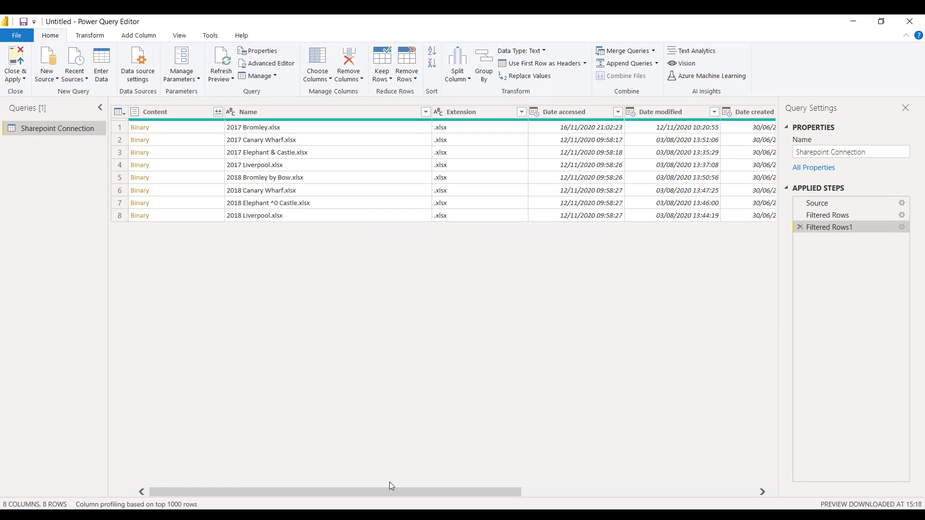
{"action": "left_click", "coordinate": [219, 114]}
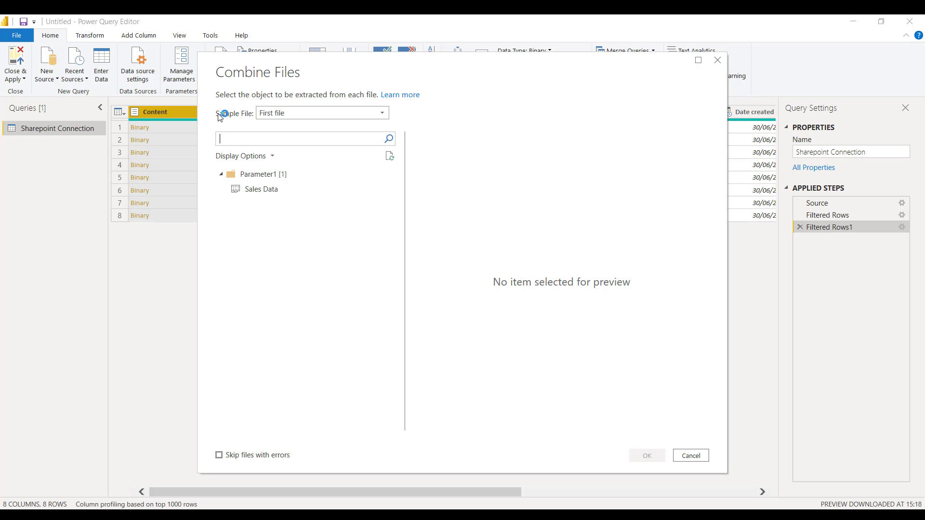
{"action": "left_click", "coordinate": [258, 190]}
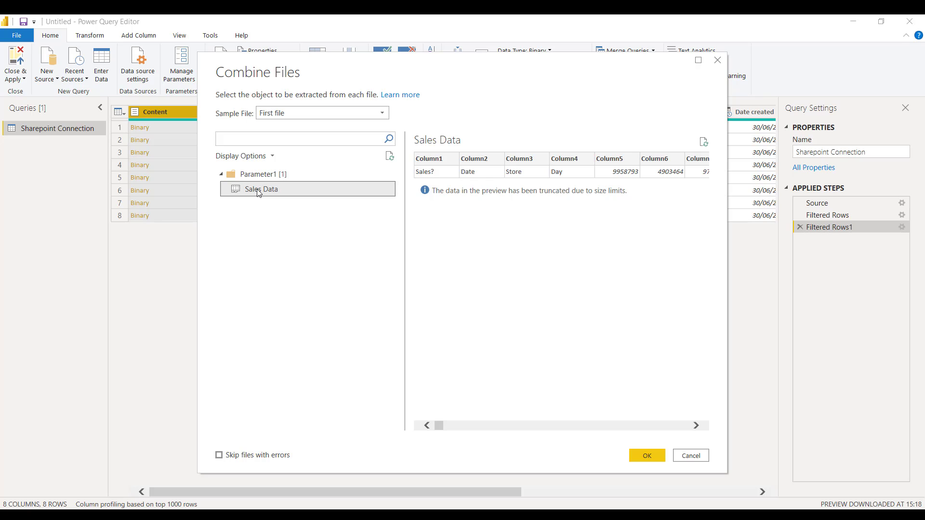
{"action": "left_click", "coordinate": [648, 458]}
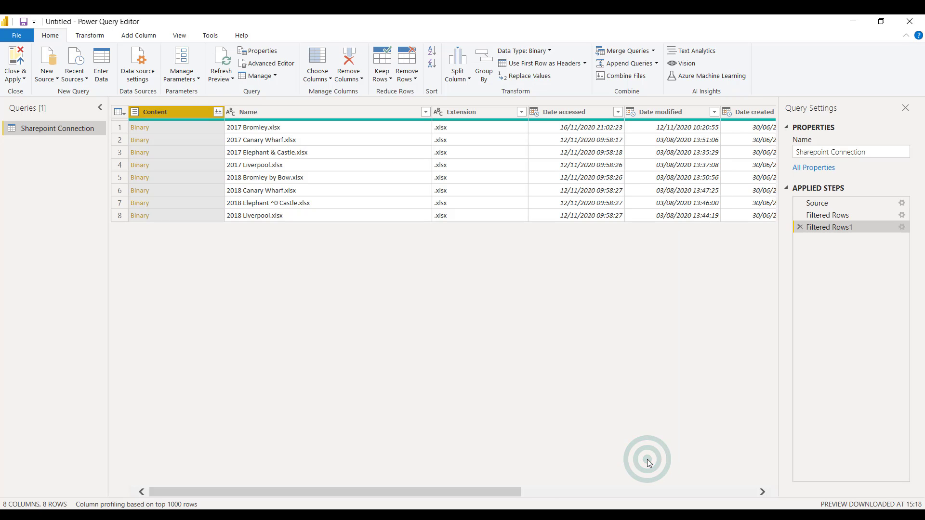